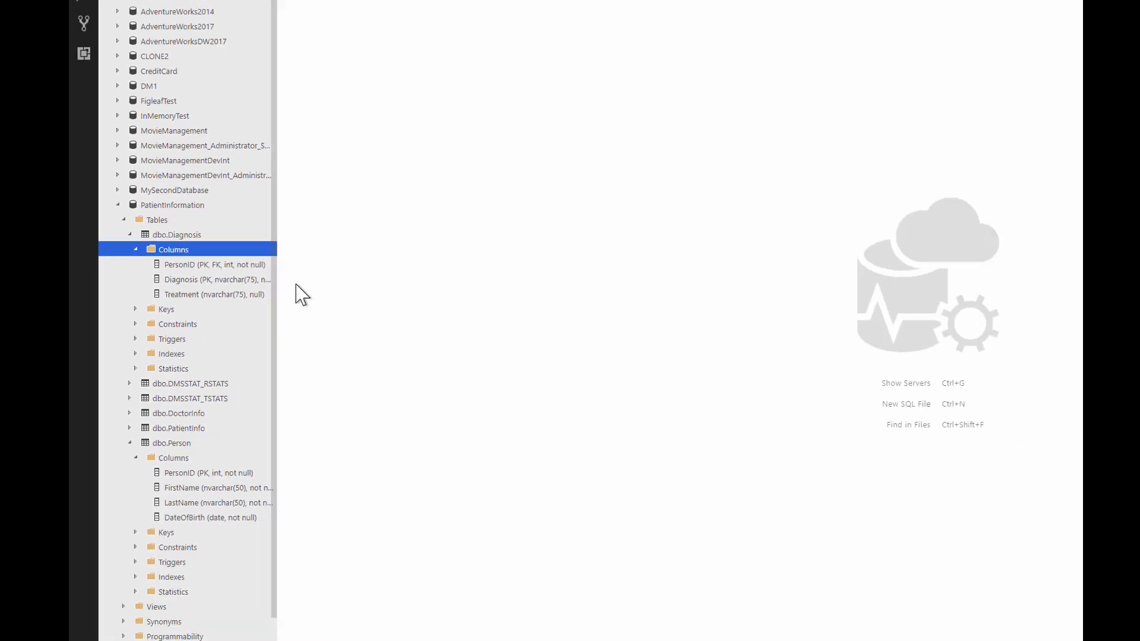
Step: Switch to Data Masker and inspect the DateOfBirth data set settings in the Person table's substitution rule, leaving the rule unchanged
left_click(243, 634)
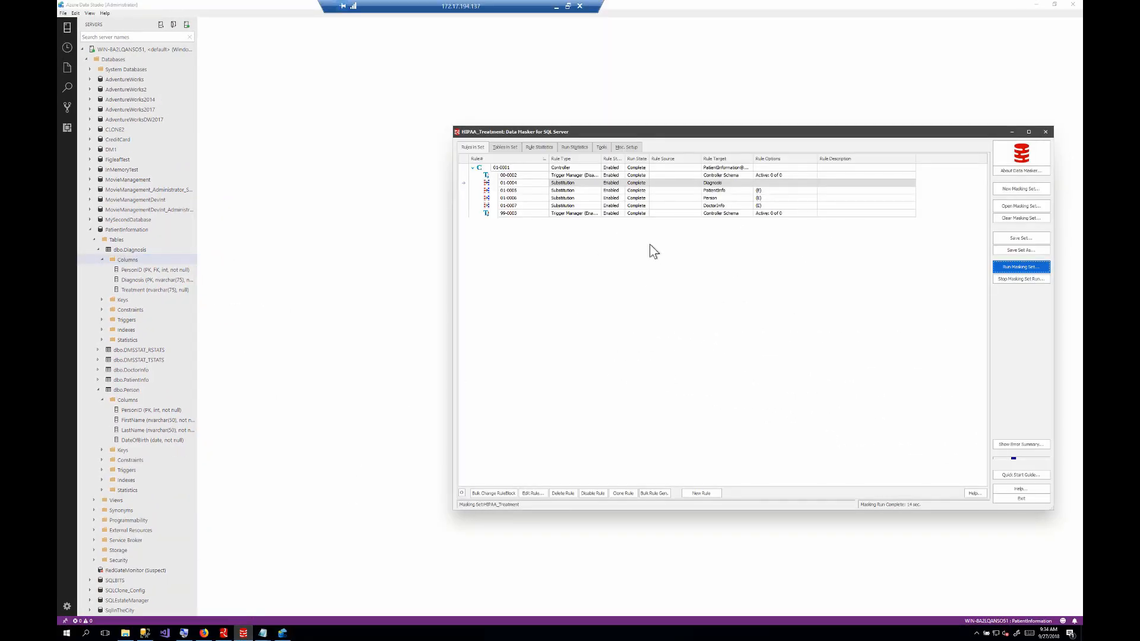
left_click_drag(702, 135, 643, 136)
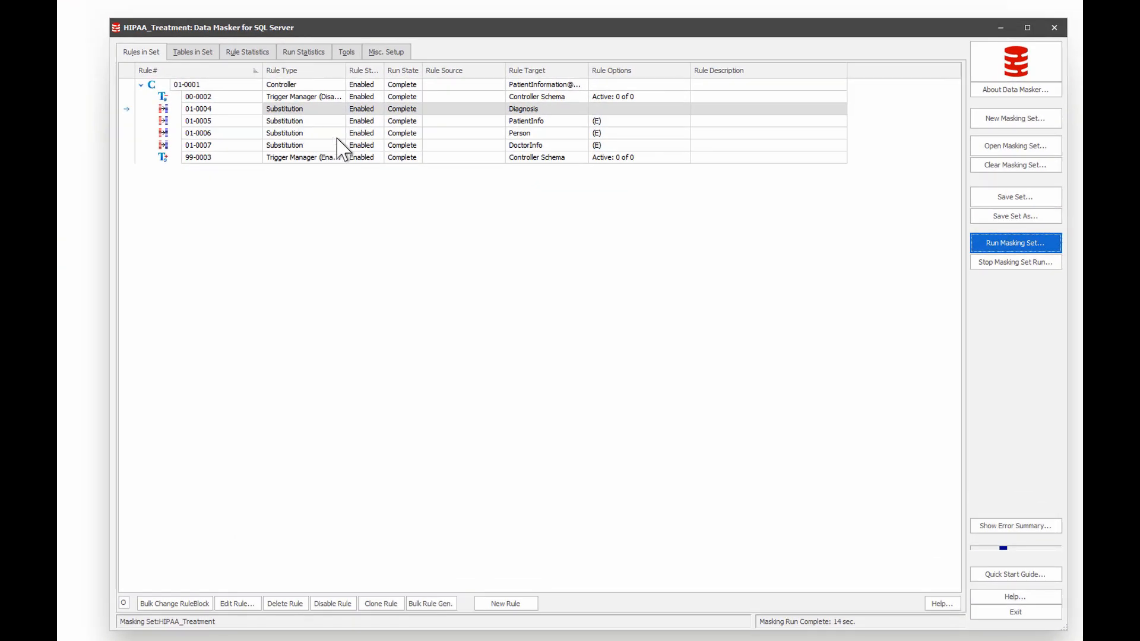
left_click(303, 133)
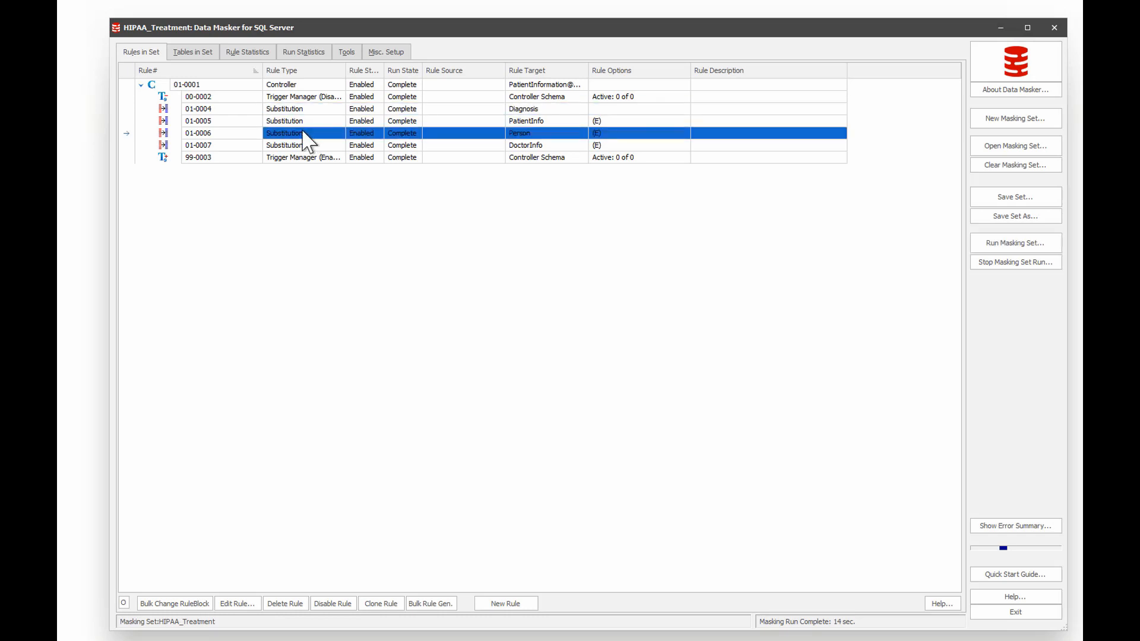
double_click(303, 133)
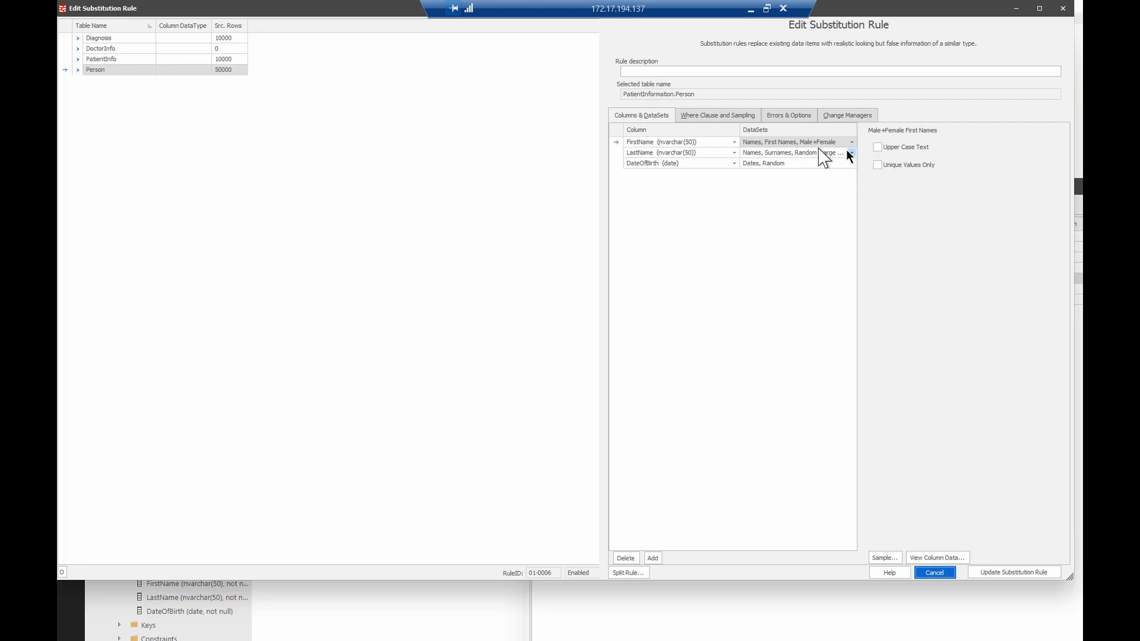
left_click(794, 164)
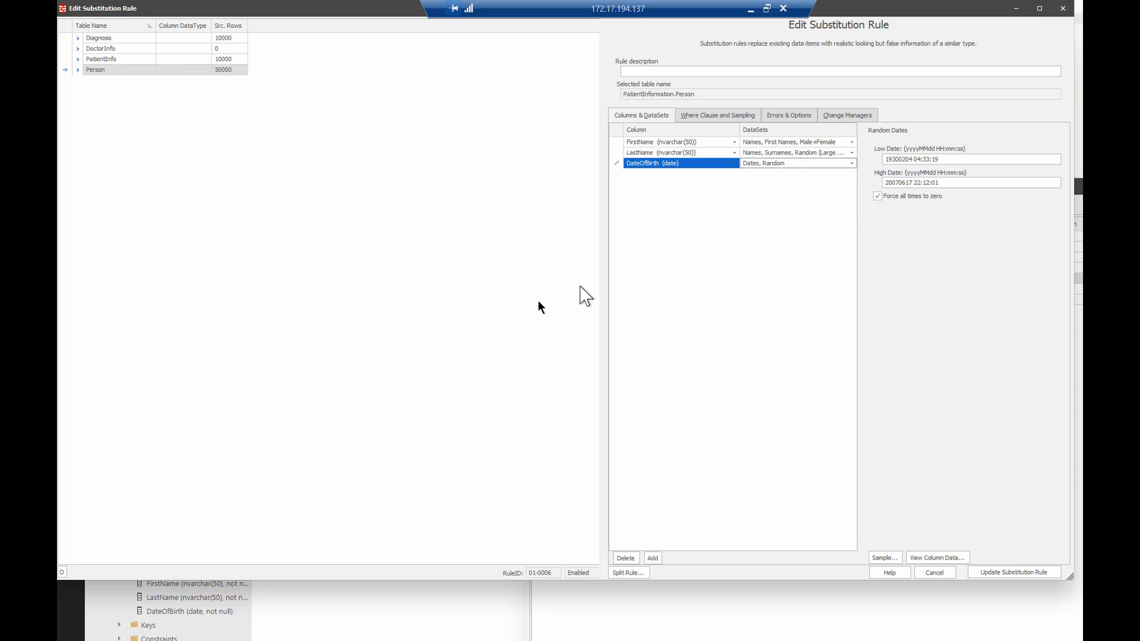
left_click(934, 574)
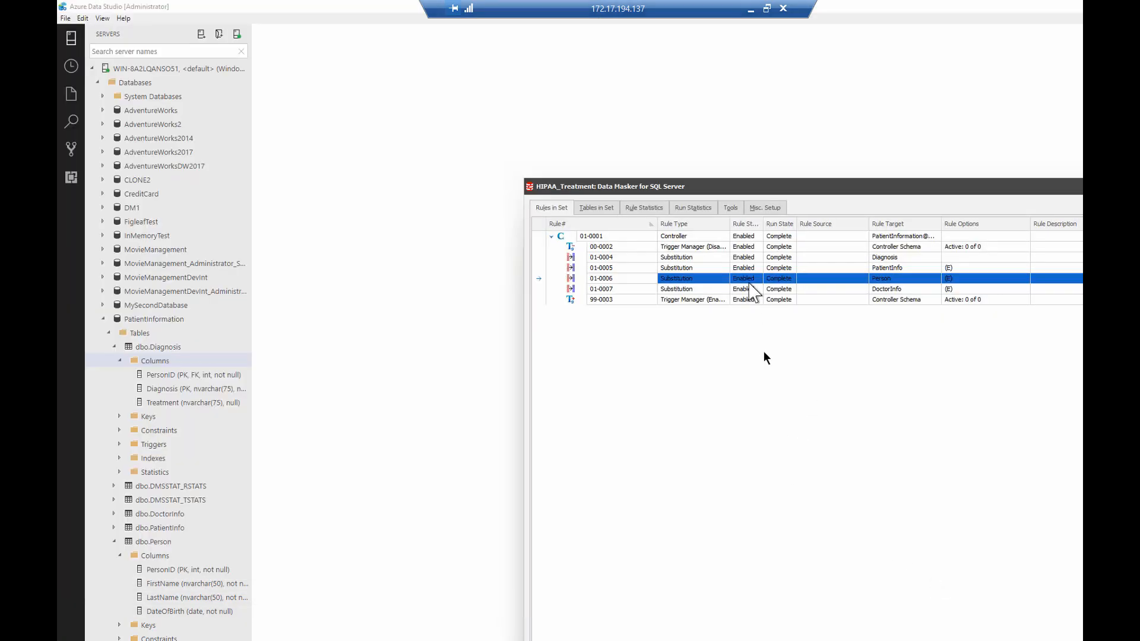
Step: Open the Diagnosis table's substitution rule and inspect the data set settings of its Treatment column
left_click(701, 259)
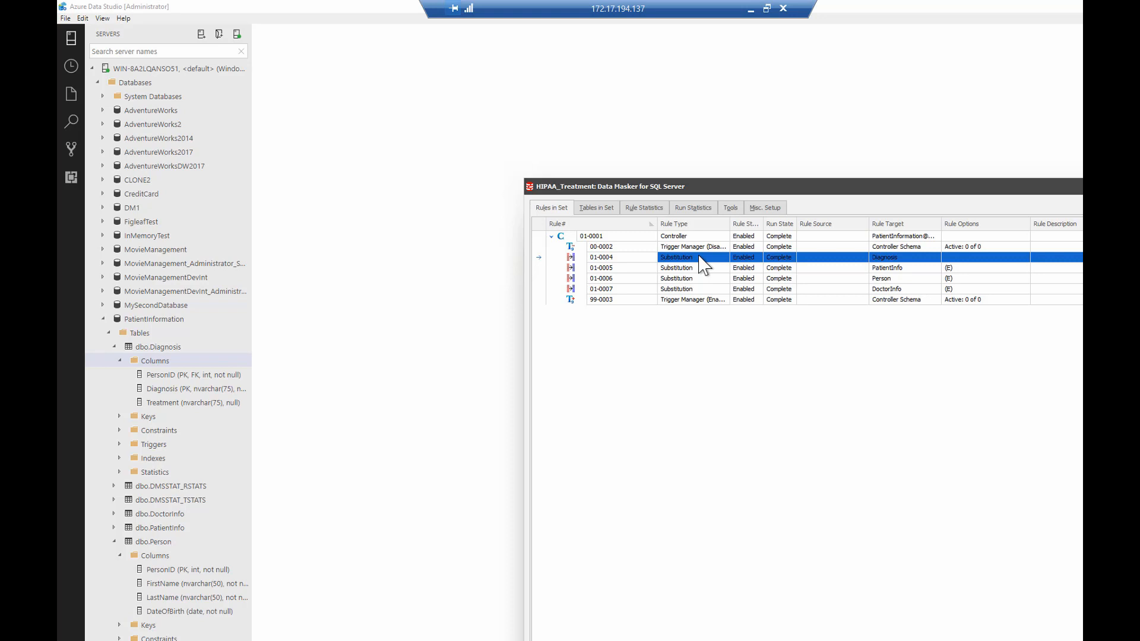
double_click(703, 265)
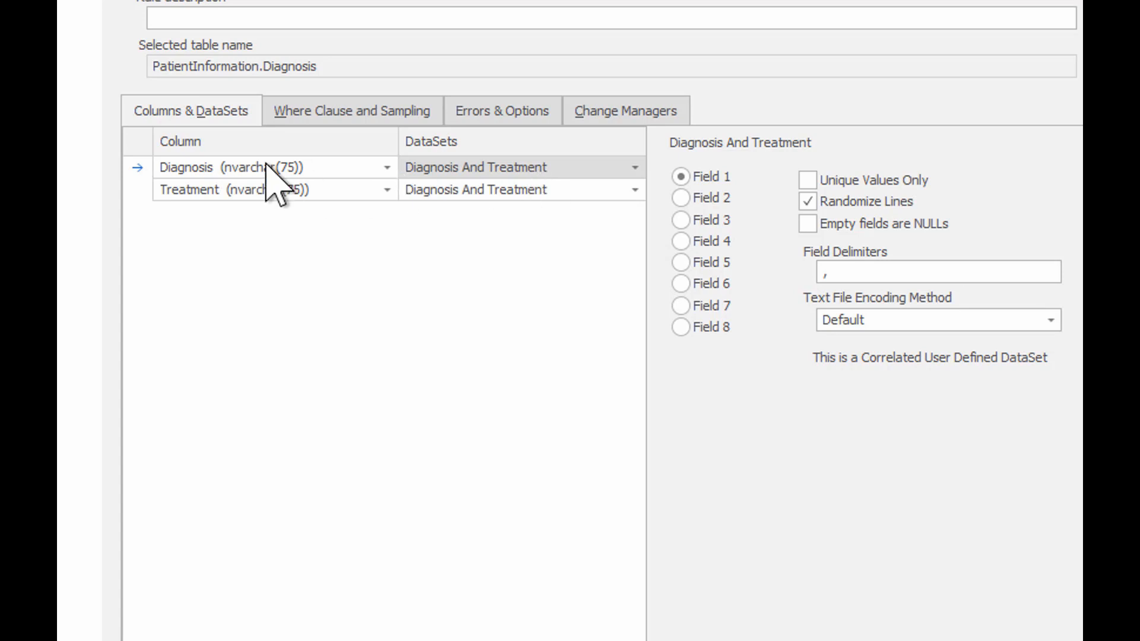
left_click(334, 191)
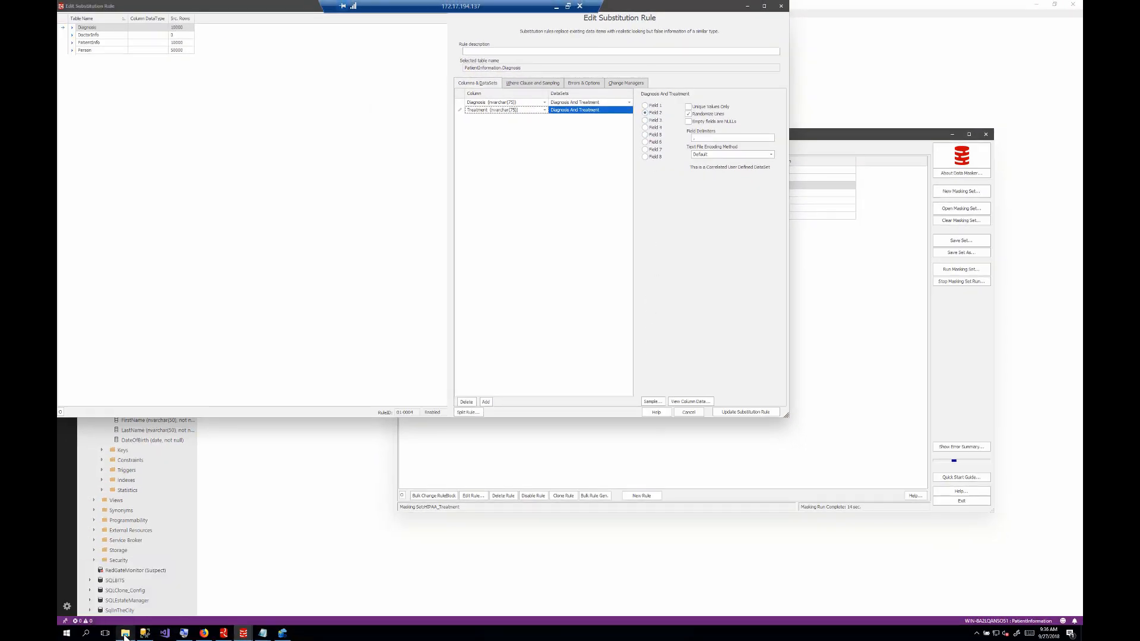
Step: Review the Diagnosis_And_Treatment file in Data Masker's DataSets folder, then close it and leave the Diagnosis rule without changes
left_click(125, 634)
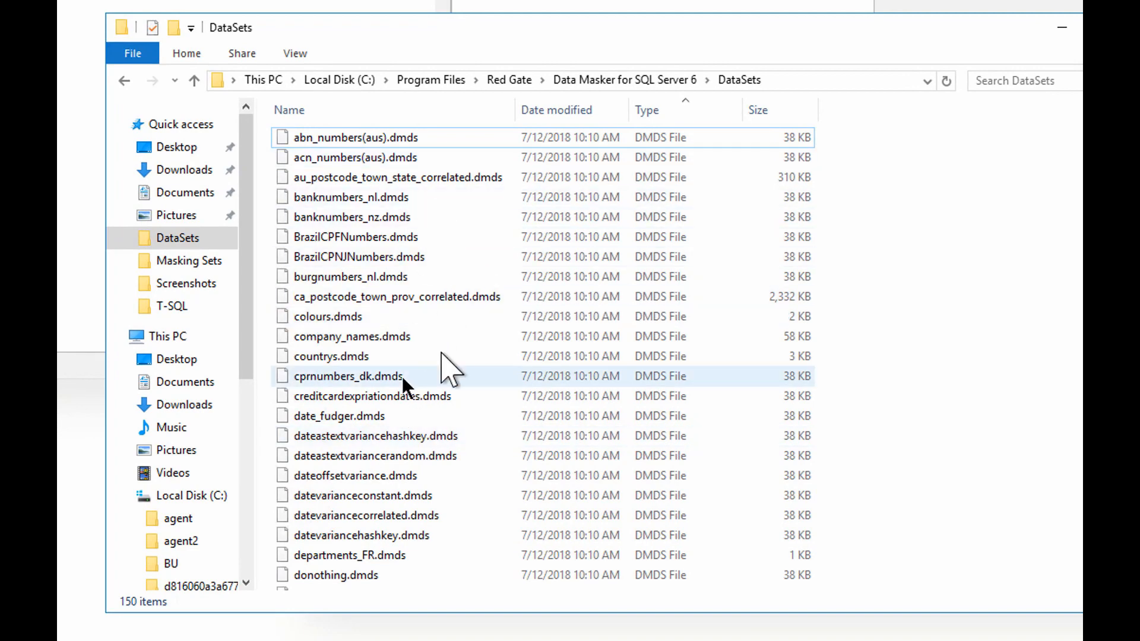
scroll(439, 323, "down", 11)
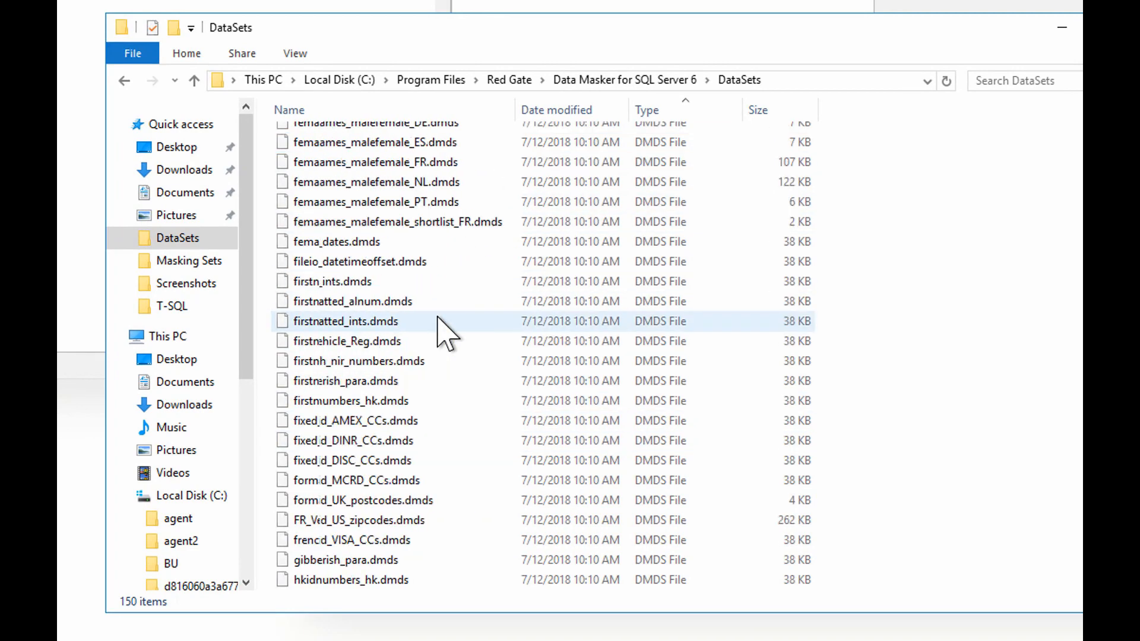
scroll(439, 323, "down", 20)
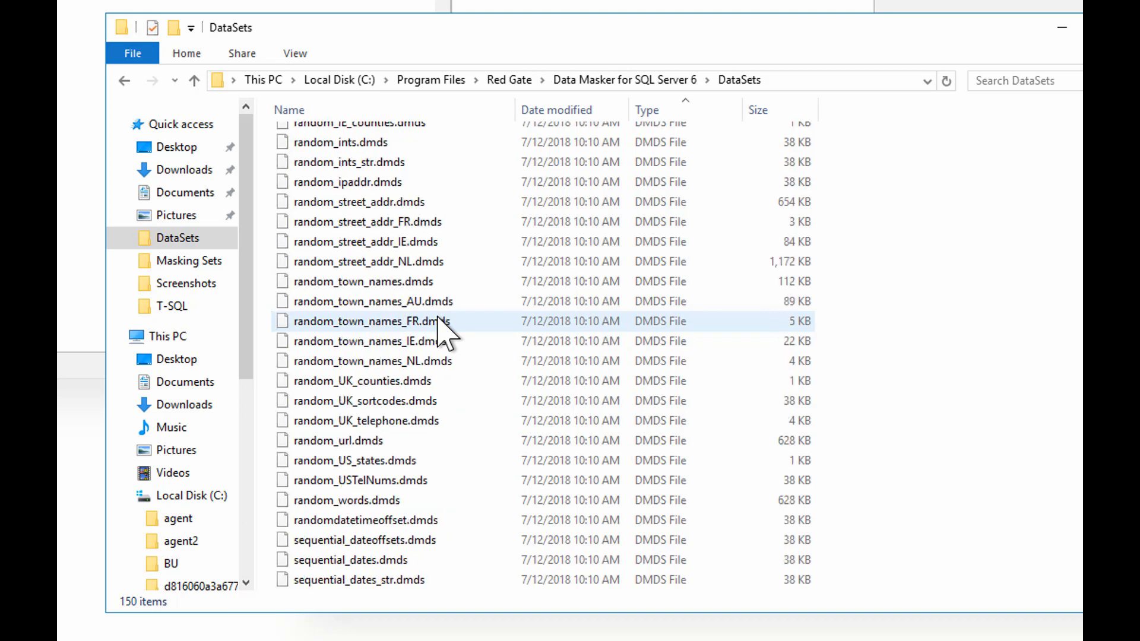
scroll(439, 323, "down", 9)
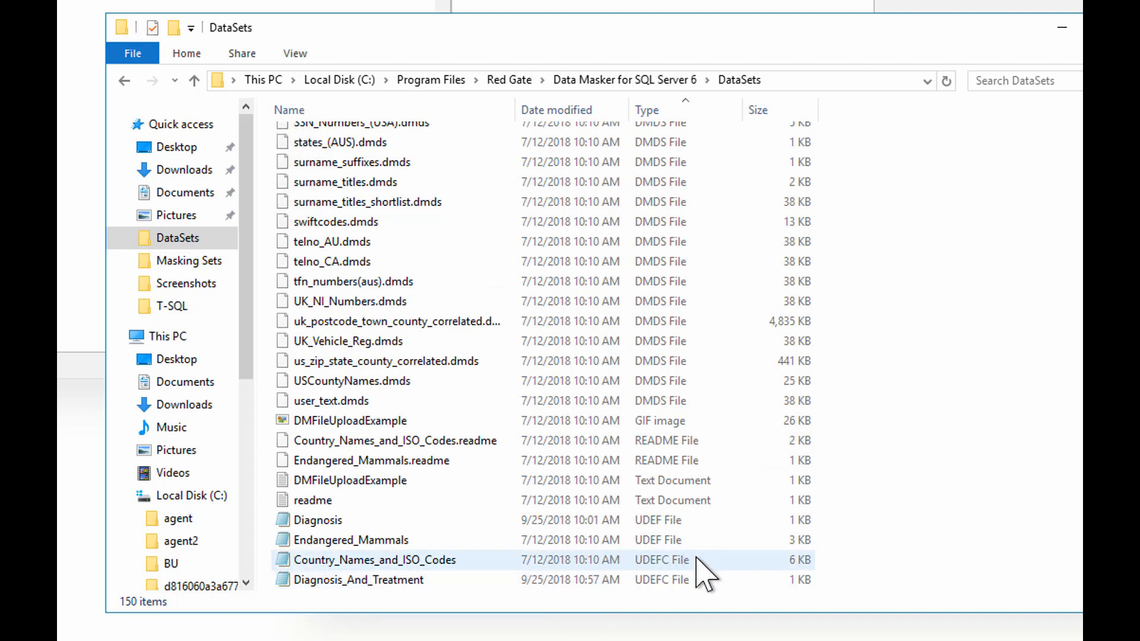
left_click(404, 581)
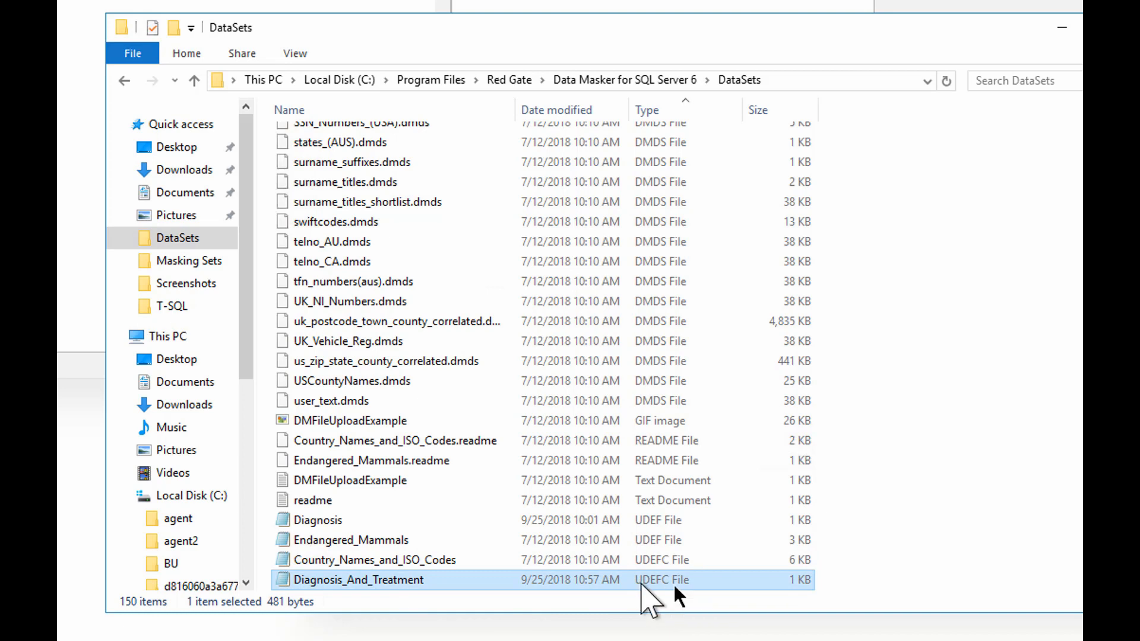
double_click(409, 585)
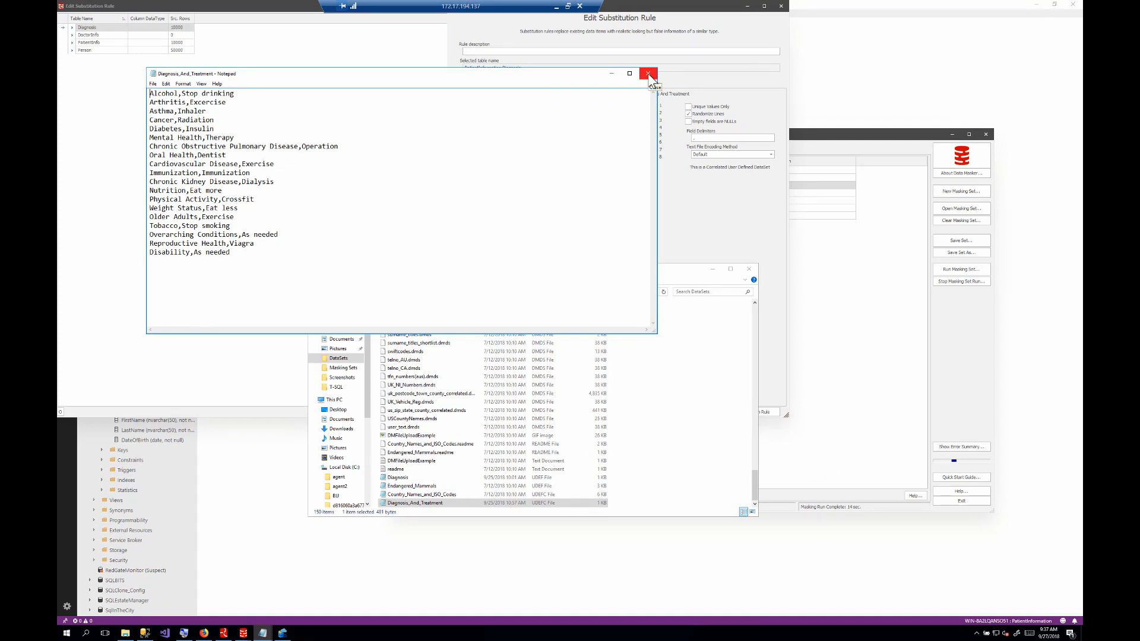
left_click(649, 74)
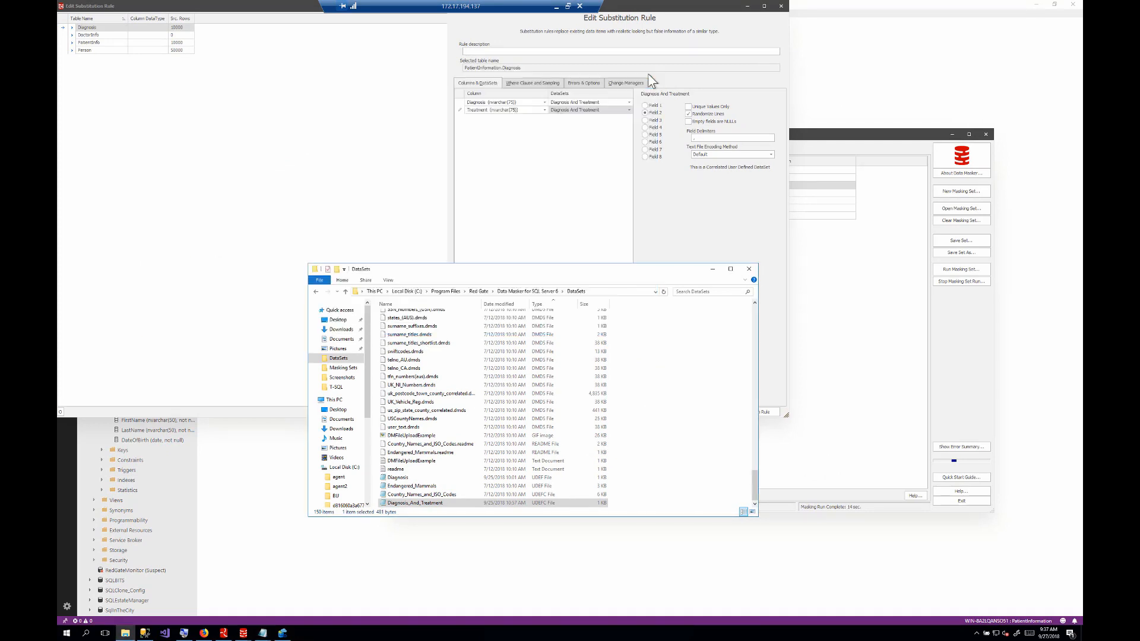
left_click(665, 228)
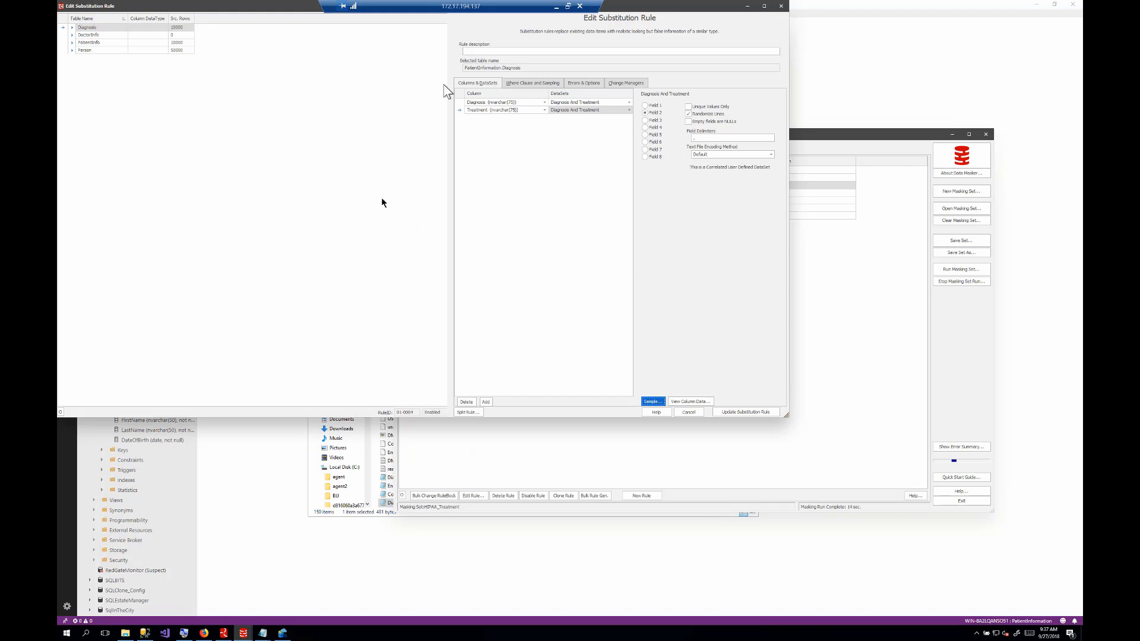
left_click(687, 412)
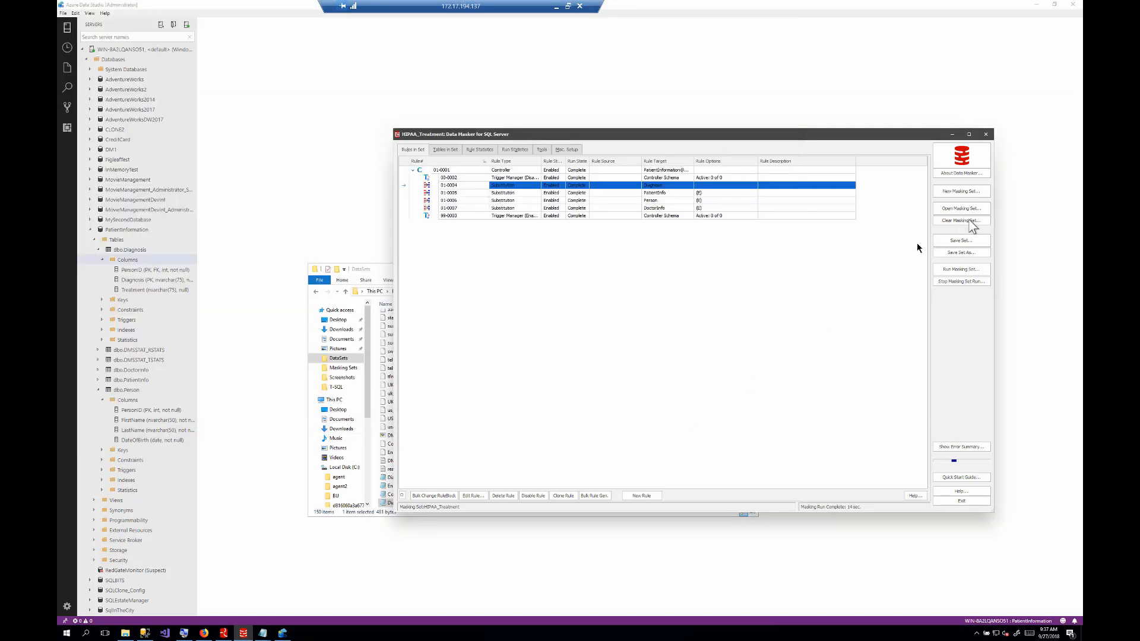
Step: Run the HIPAA_Treatment masking set and show its rule statistics
left_click(953, 273)
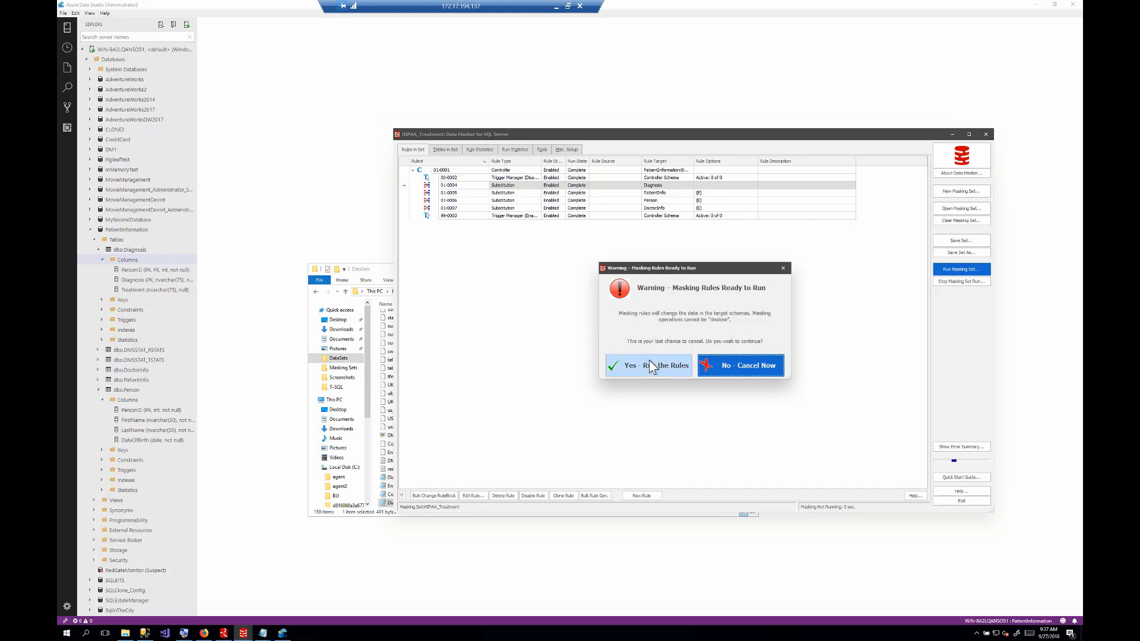
left_click(650, 363)
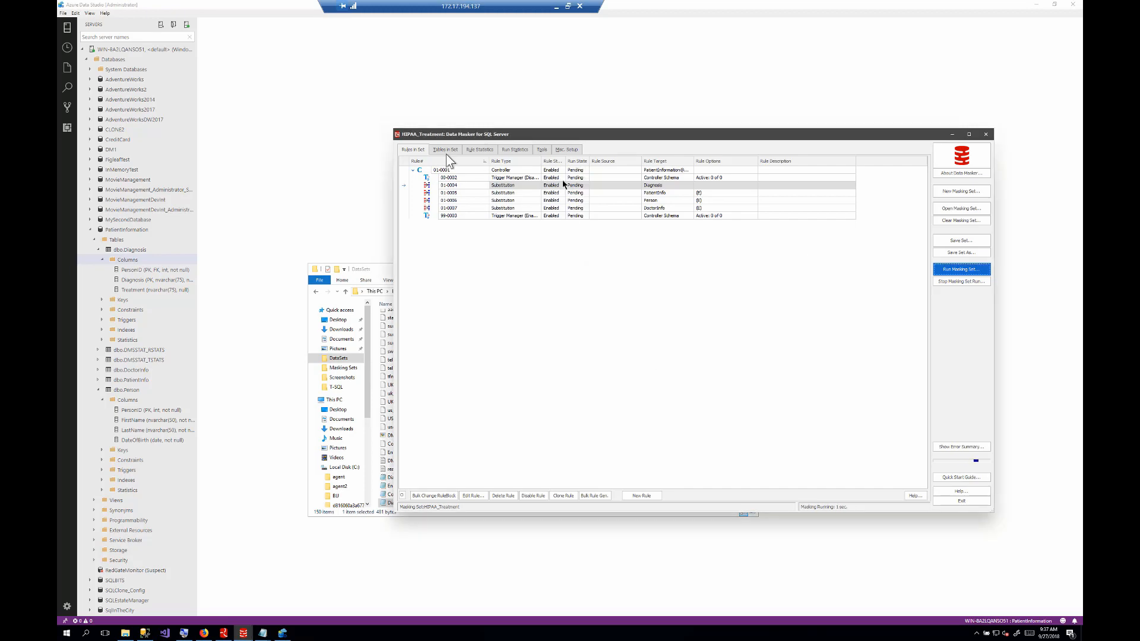
left_click(479, 149)
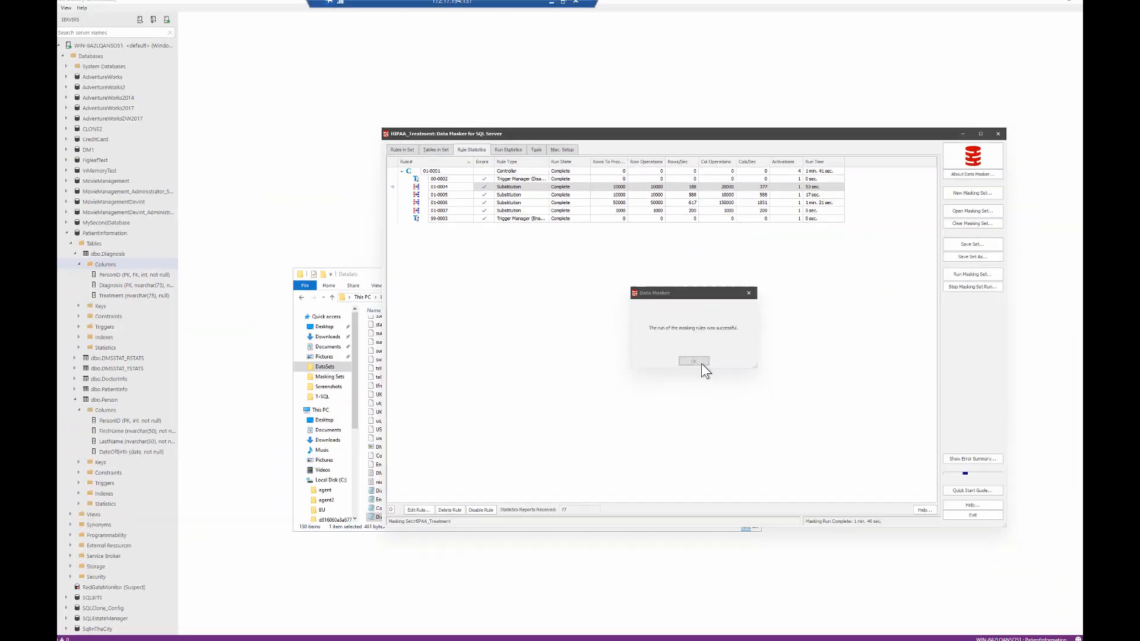
Step: Switch to Azure Data Studio and open a new query on the PatientInformation database
left_click(717, 527)
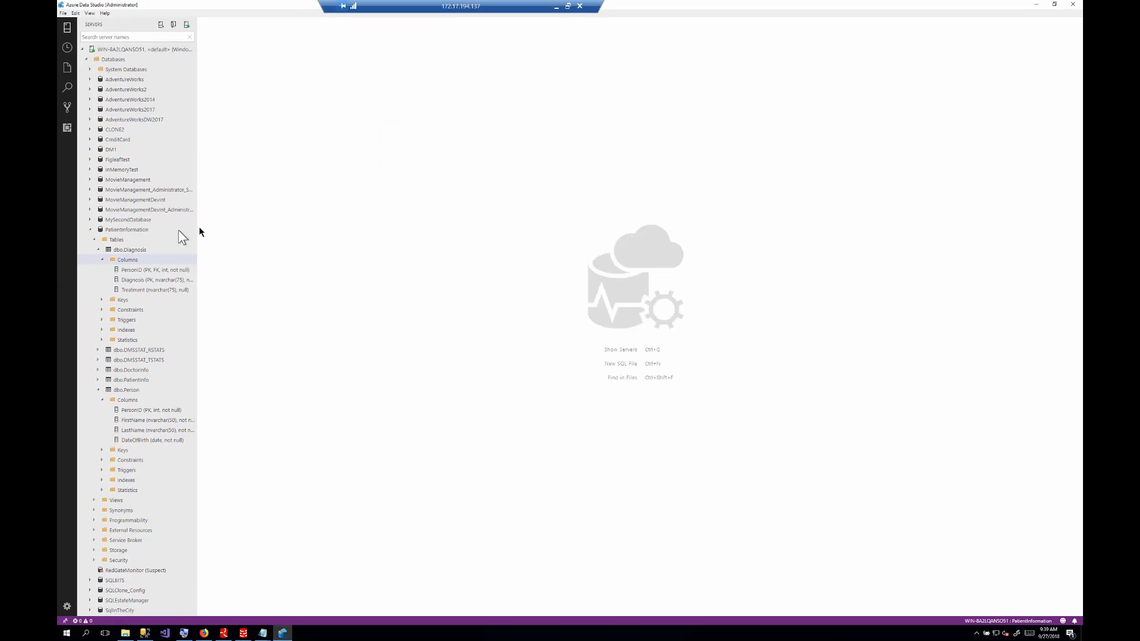
right_click(133, 230)
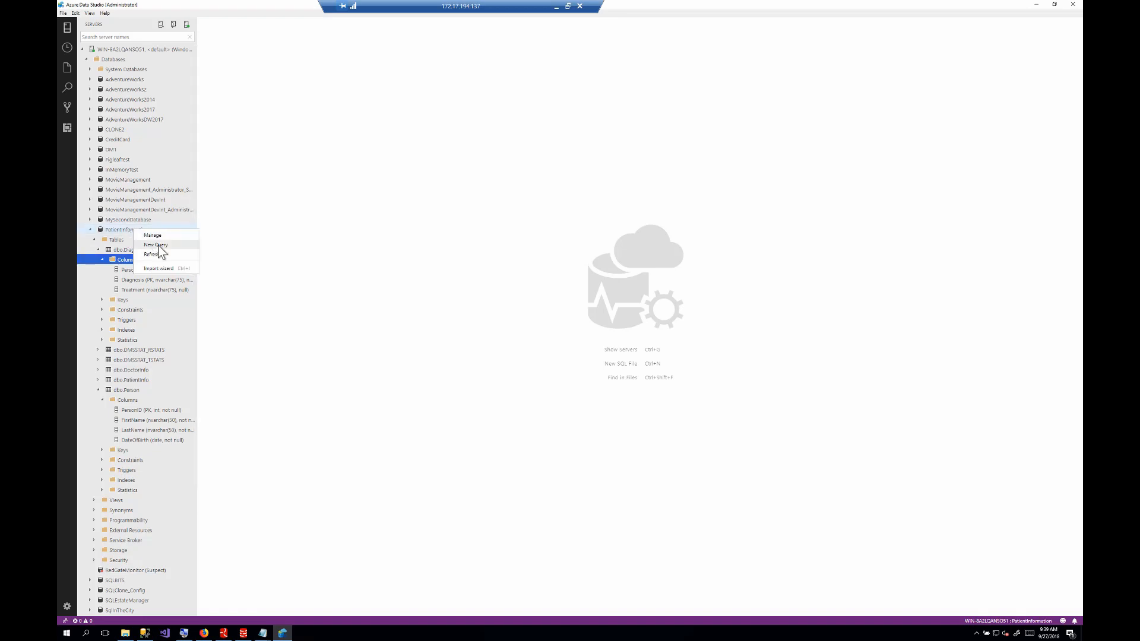
left_click(156, 245)
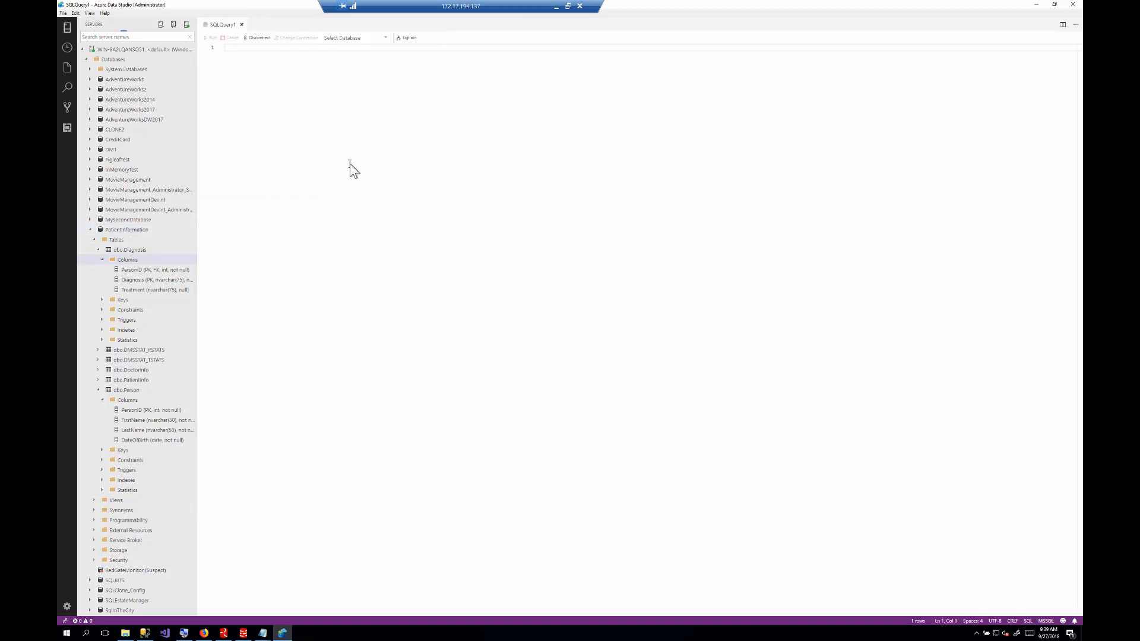
Step: Write a query selecting all columns from dbo.Diagnosis and run it
type("SELECT * FROM ")
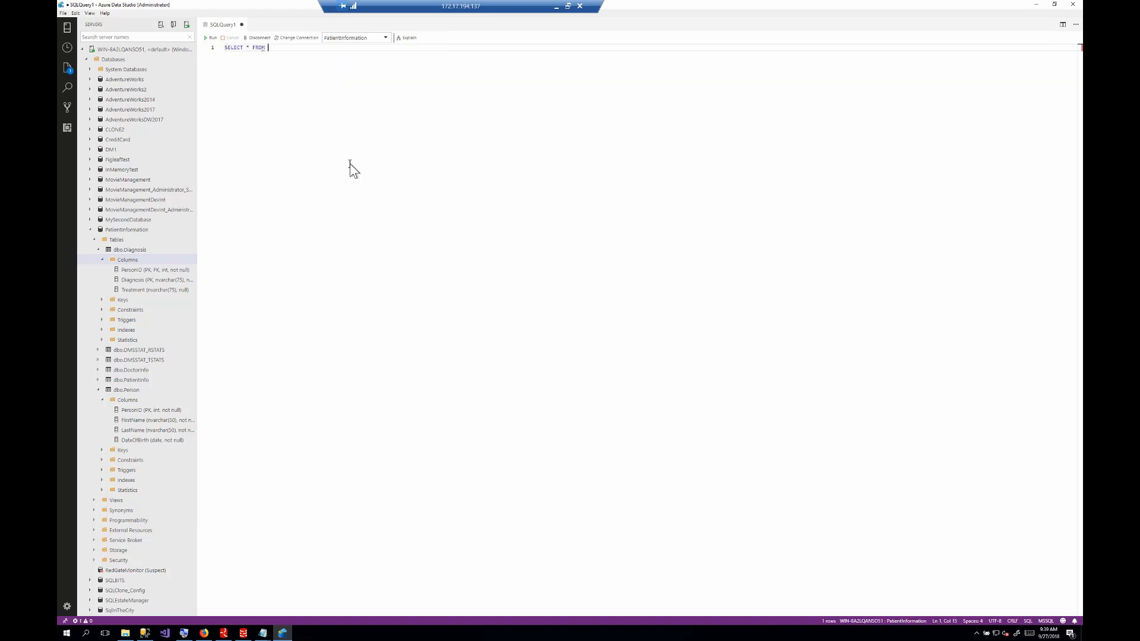
type("d")
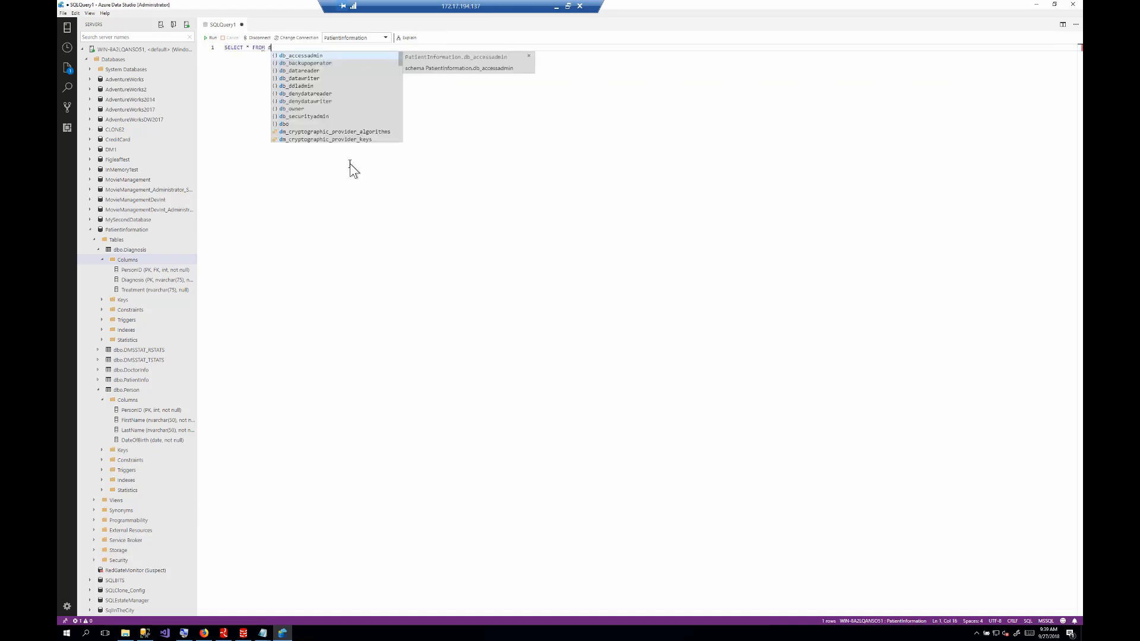
type("bo.p")
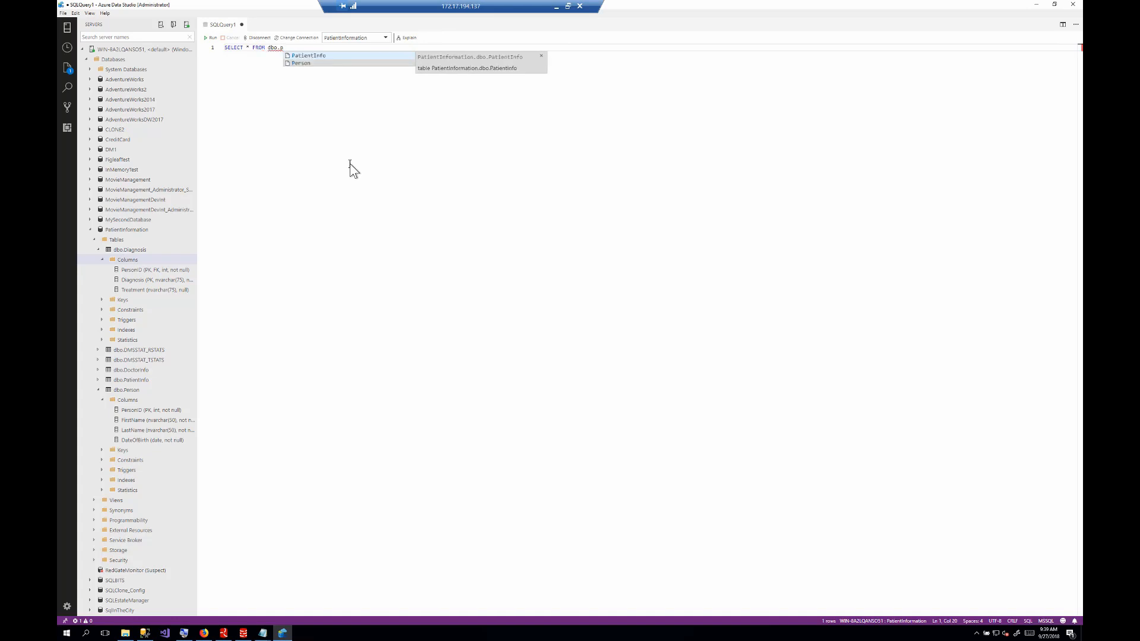
key("Tab")
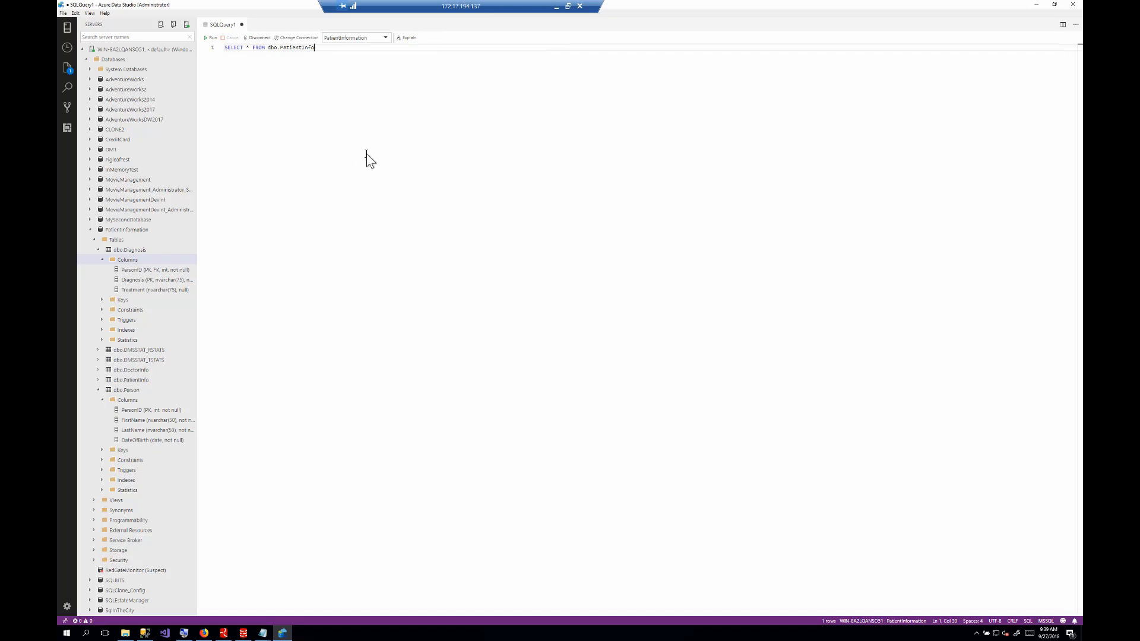
key("BackSpace")
key("BackSpace")
key("BackSpace")
key("BackSpace")
key("BackSpace")
key("BackSpace")
key("BackSpace")
key("BackSpace")
key("BackSpace")
key("BackSpace")
type(".Diagnosis")
left_click(212, 39)
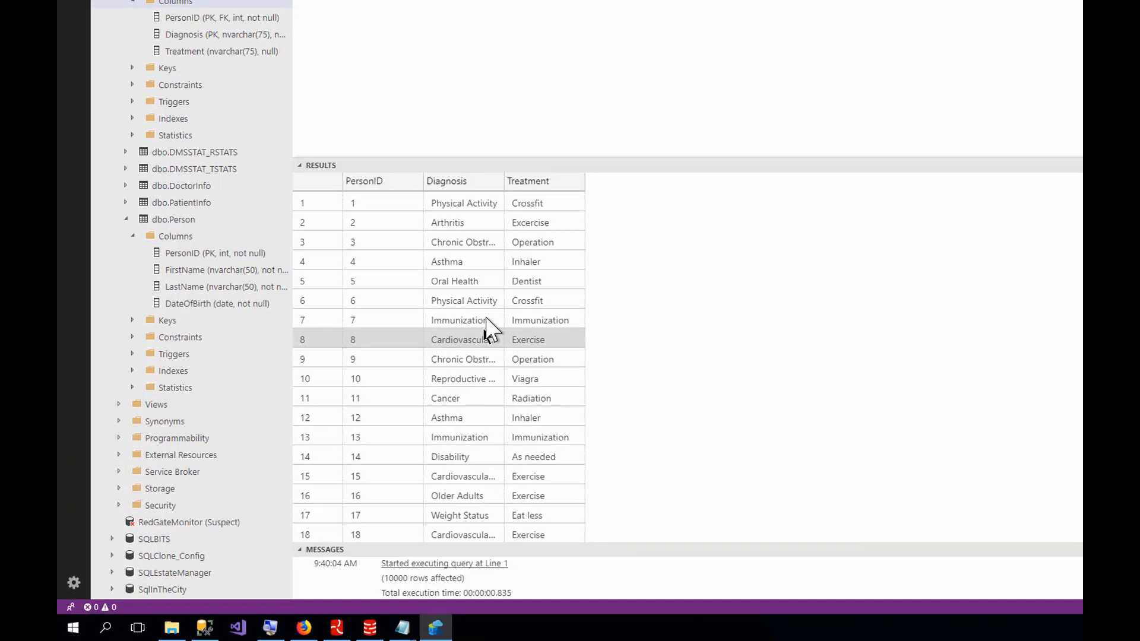
Step: Examine whether diagnoses and treatments match in the query results, comparing the two values for PersonID 21
scroll(497, 336, "down", 1)
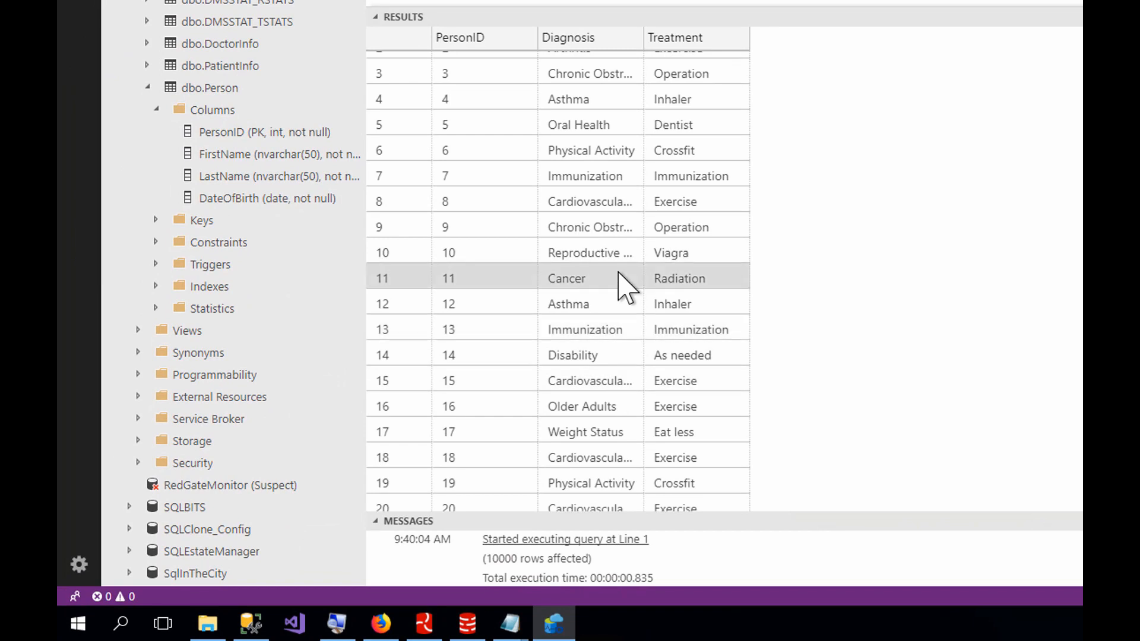
scroll(618, 279, "down", 3)
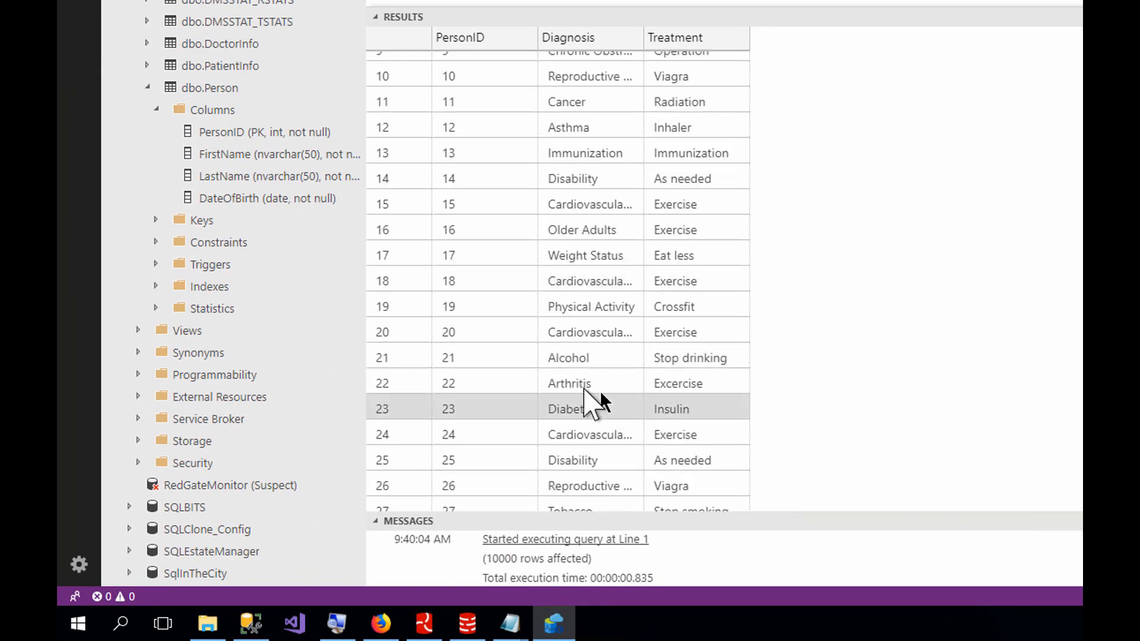
left_click(575, 359)
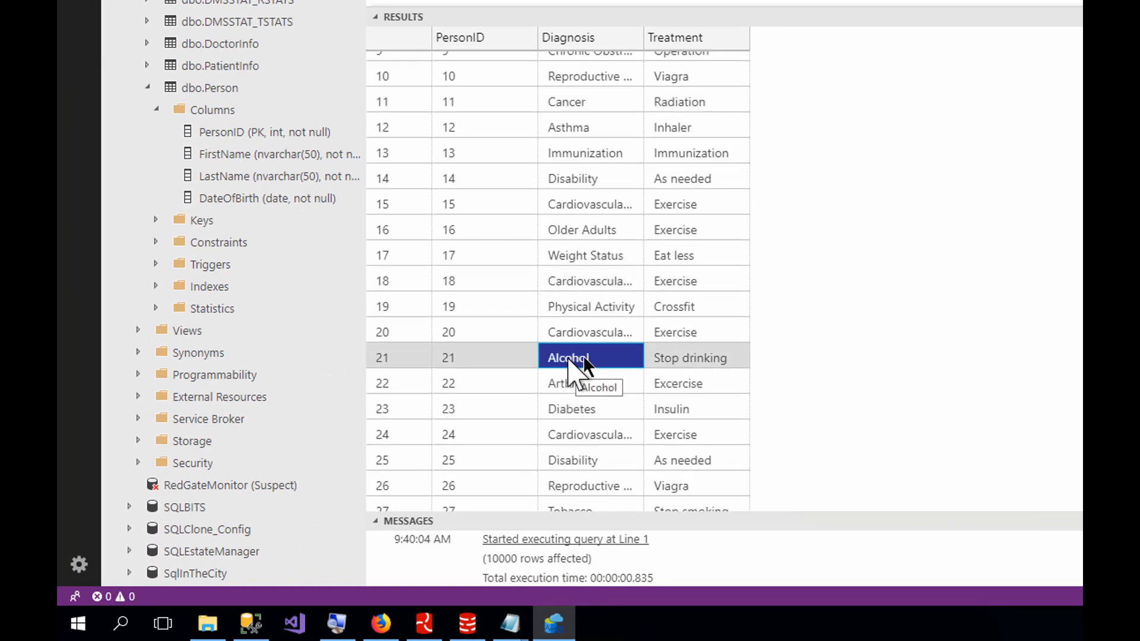
left_click(684, 363)
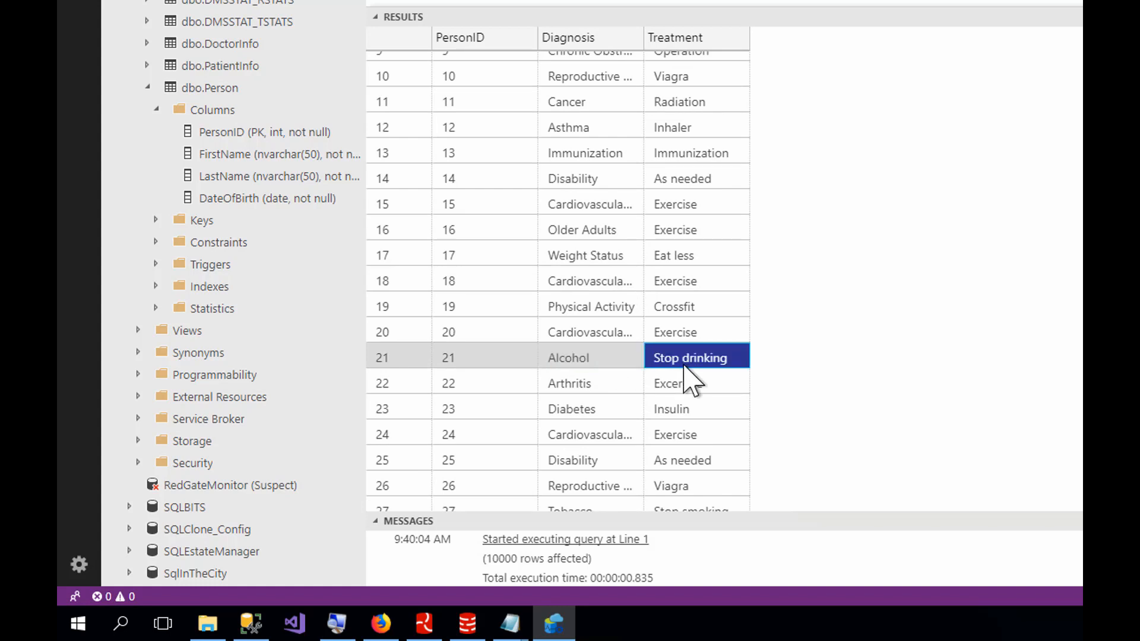
left_click(597, 359)
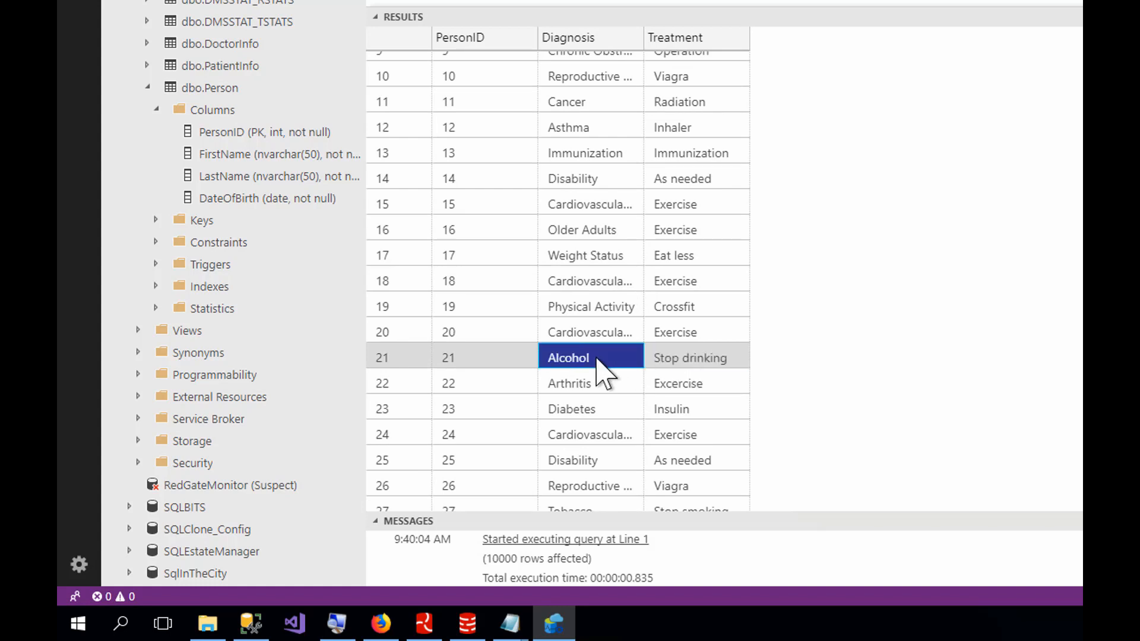